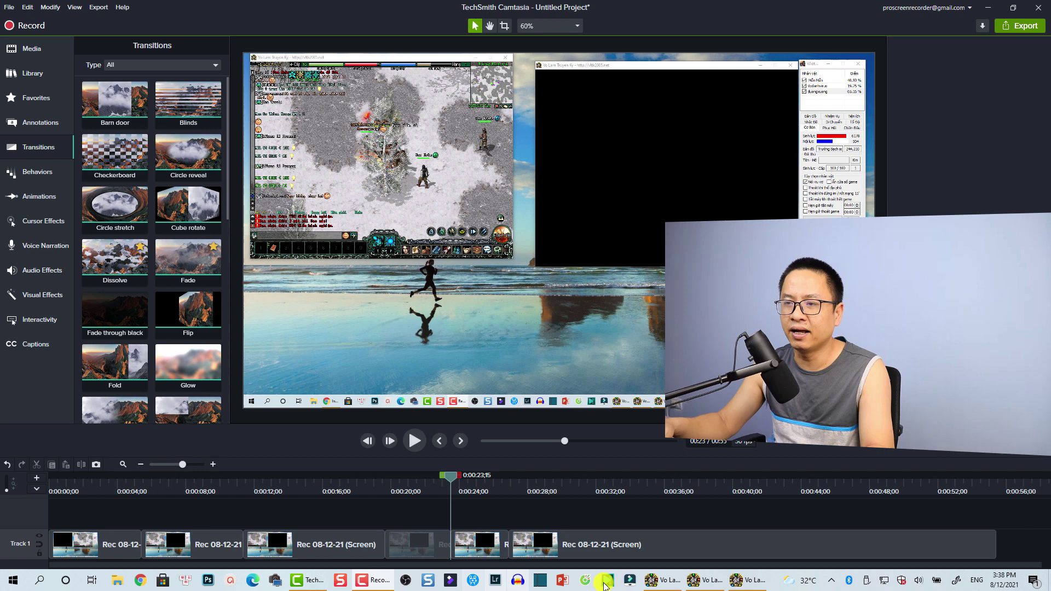
Split the last clip at 0:00:32;14 so the track holds seven clips
click(80, 492)
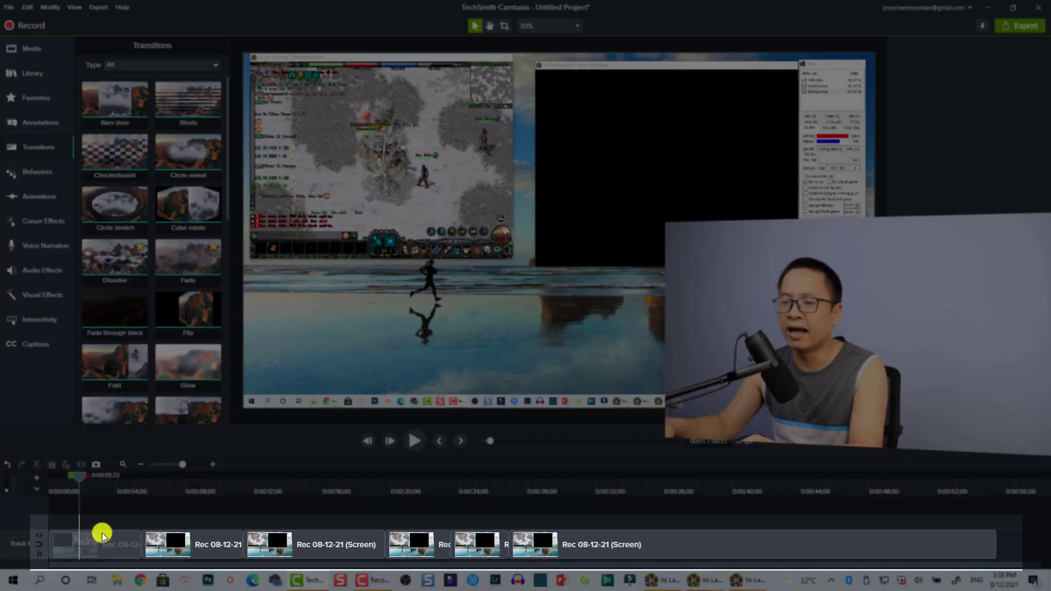
click(92, 542)
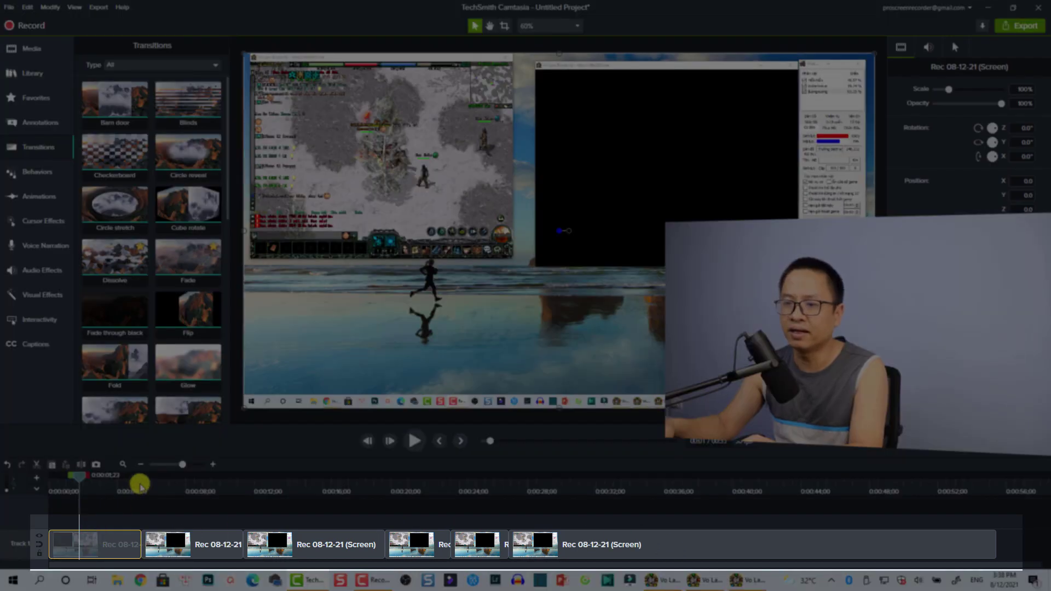
drag(138, 479, 600, 490)
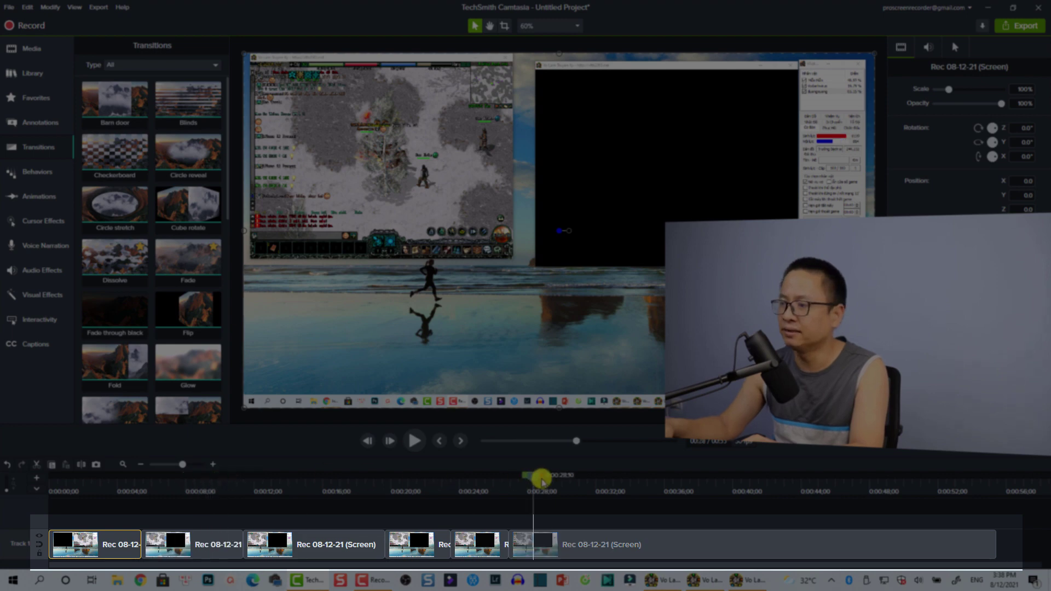
click(597, 541)
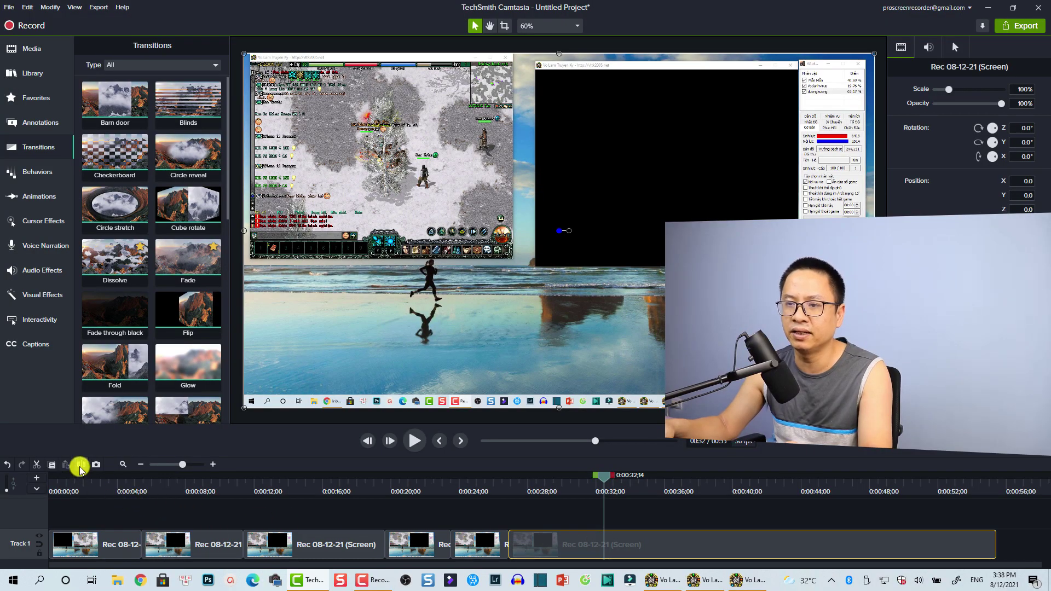
click(81, 466)
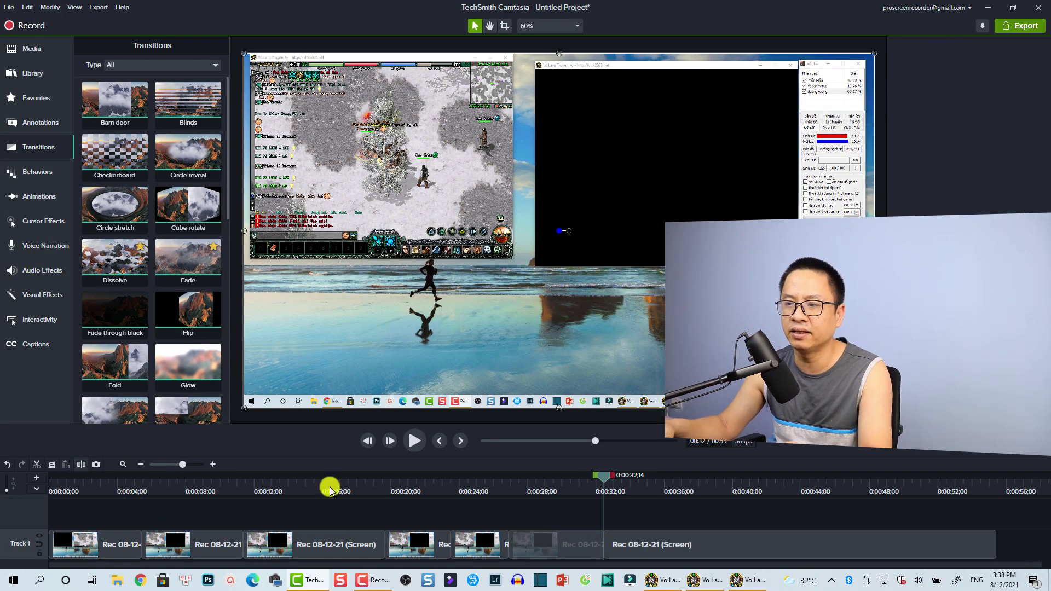
click(140, 541)
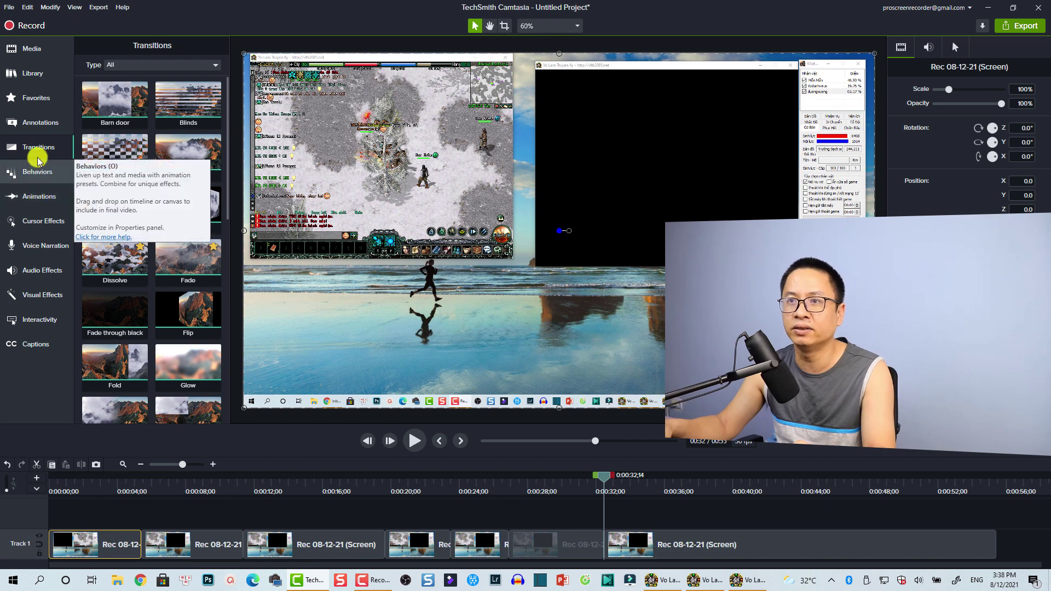
Browse the Transitions library categories and pick the Flip transition tile
click(37, 149)
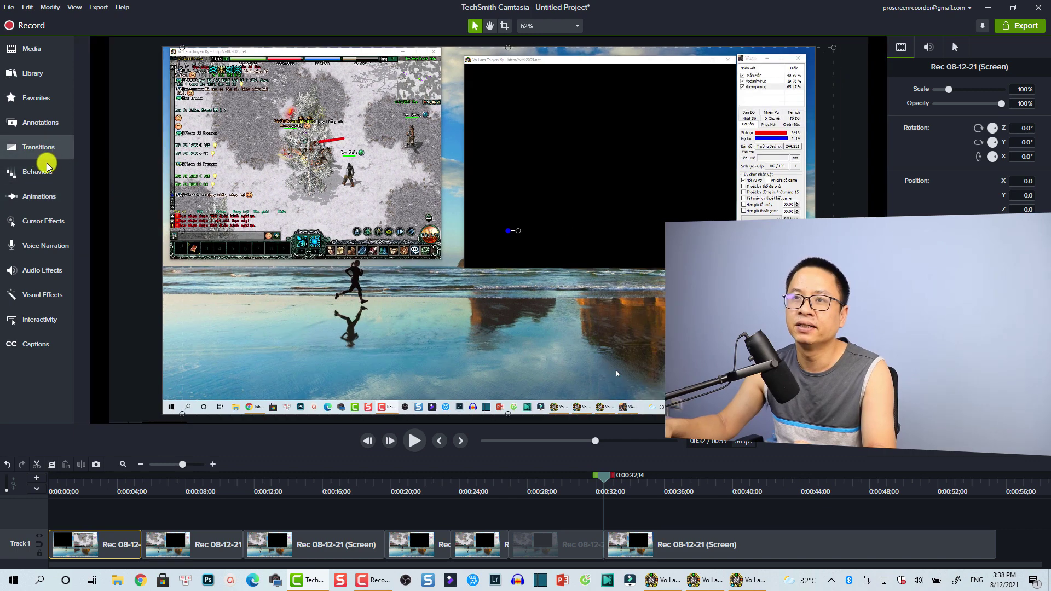
click(40, 149)
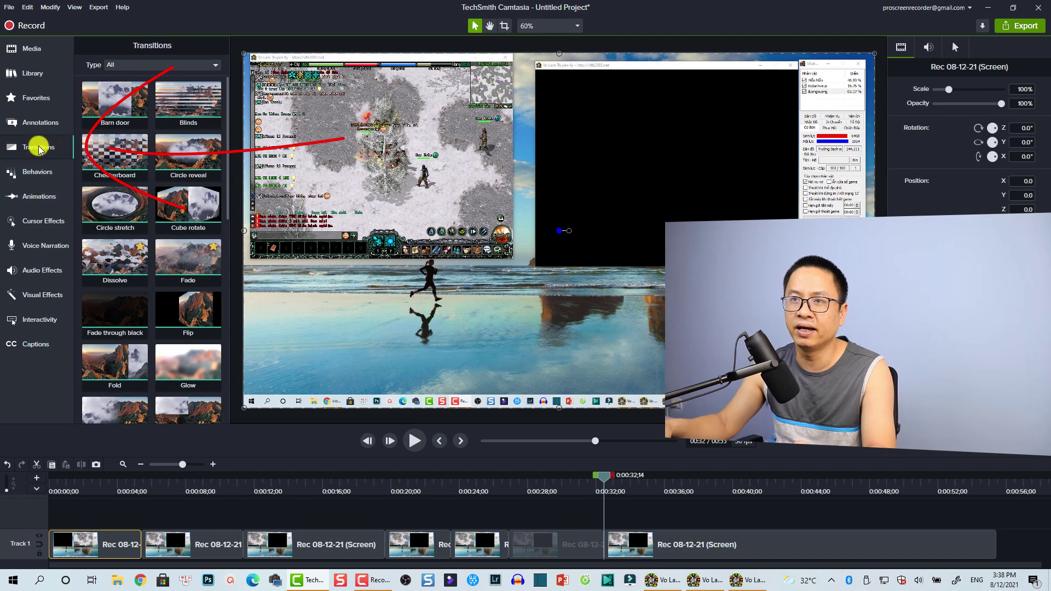
click(39, 149)
click(40, 149)
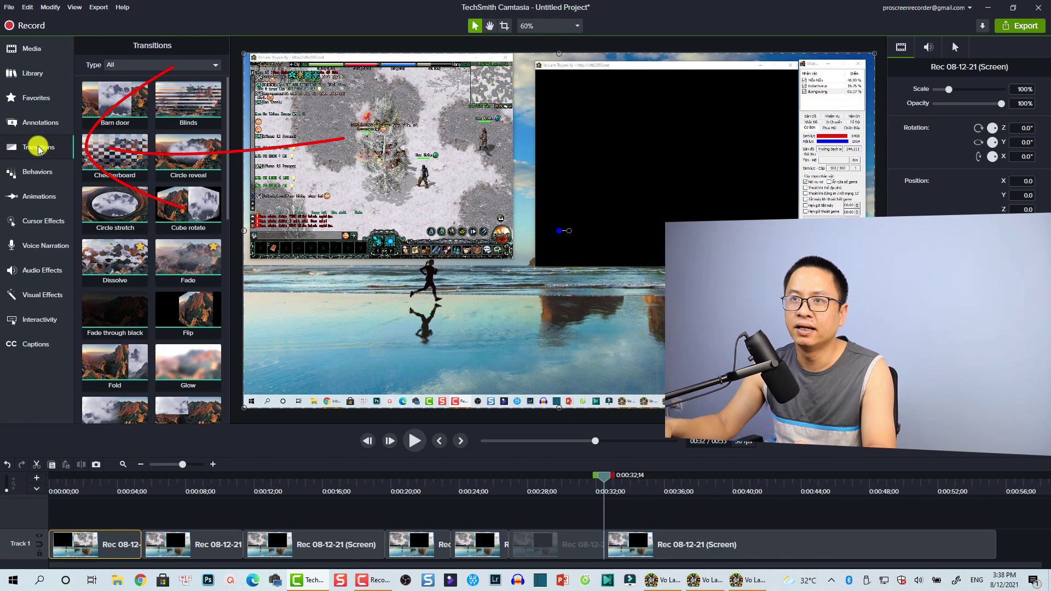
click(144, 66)
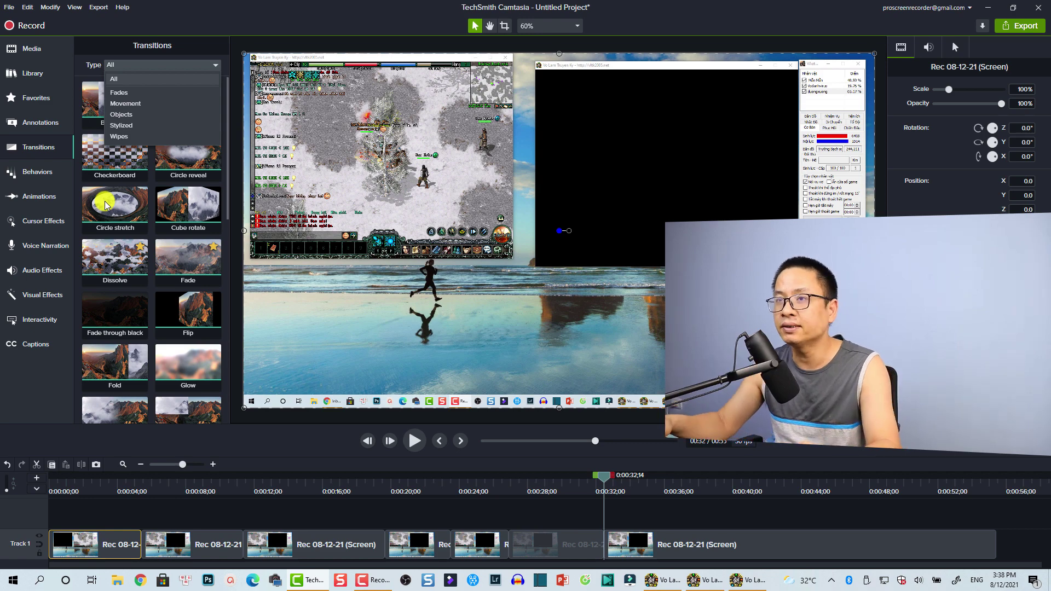
click(229, 160)
drag(228, 159, 221, 311)
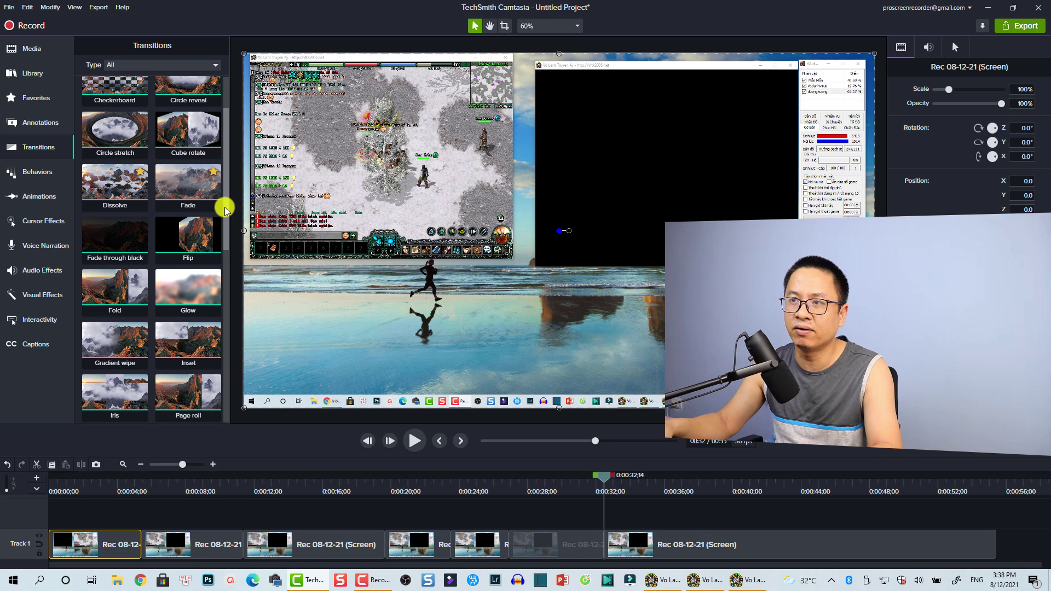
scroll(217, 247, up, 8)
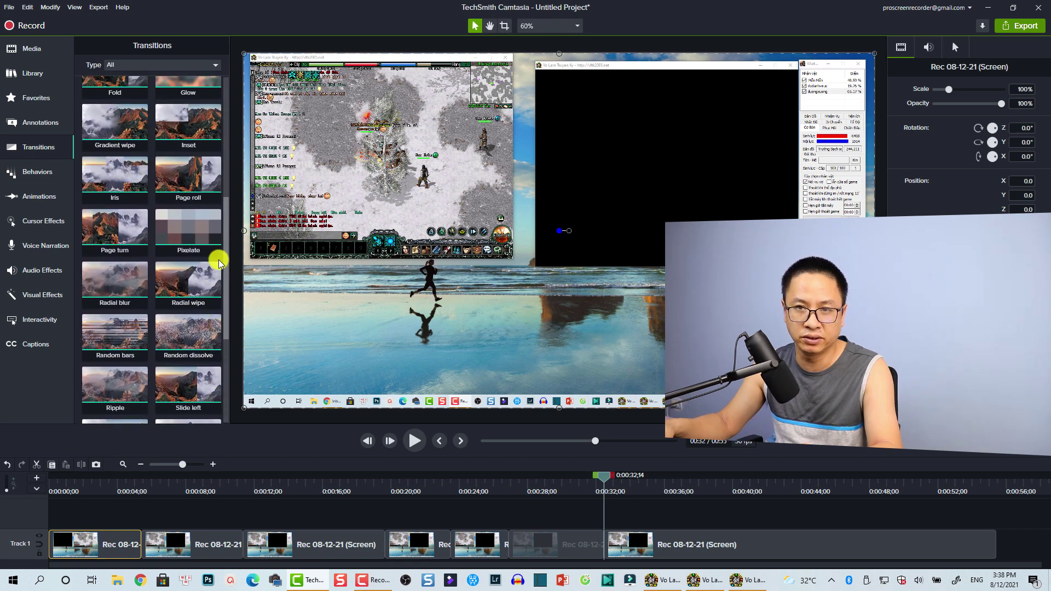
click(195, 269)
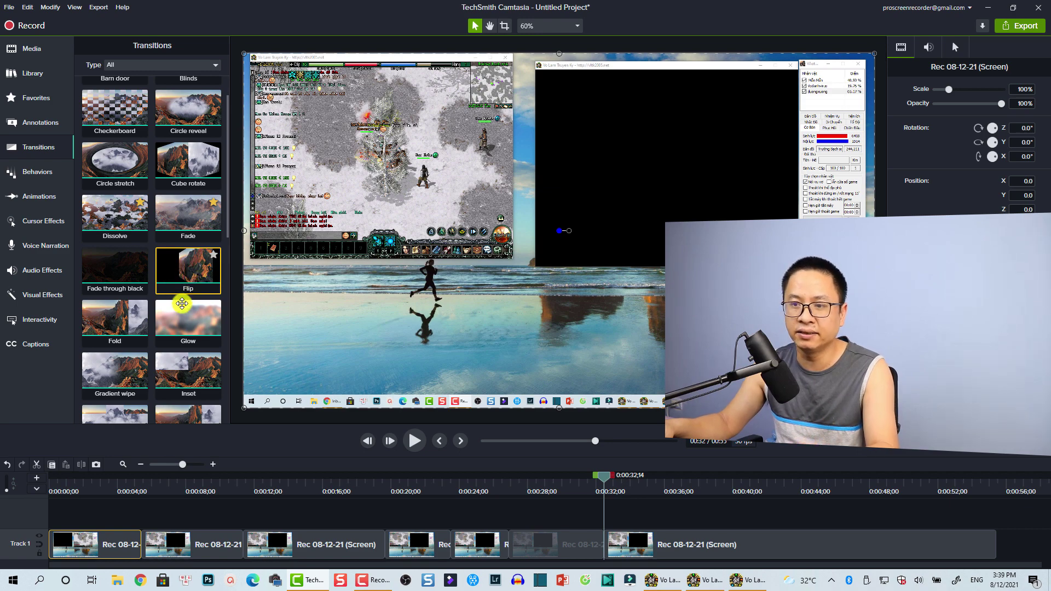
Drop Flip at the cut between the first two clips and at the first clip's start
mouse_move(188, 271)
mouse_down()
mouse_move(138, 520)
mouse_move(153, 519)
mouse_up()
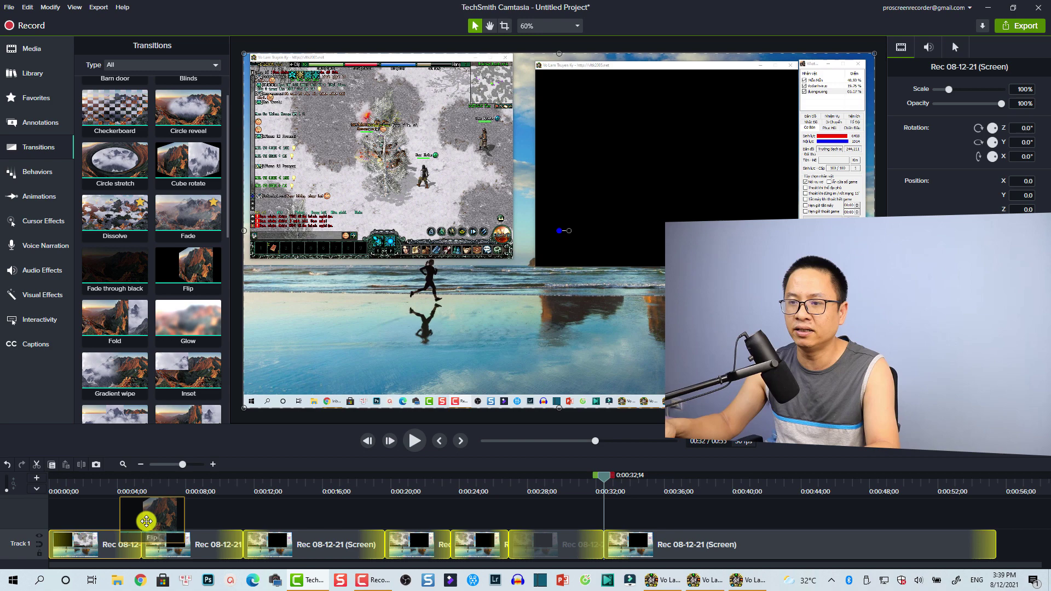
mouse_move(147, 521)
mouse_down()
mouse_move(269, 529)
mouse_move(141, 546)
mouse_up()
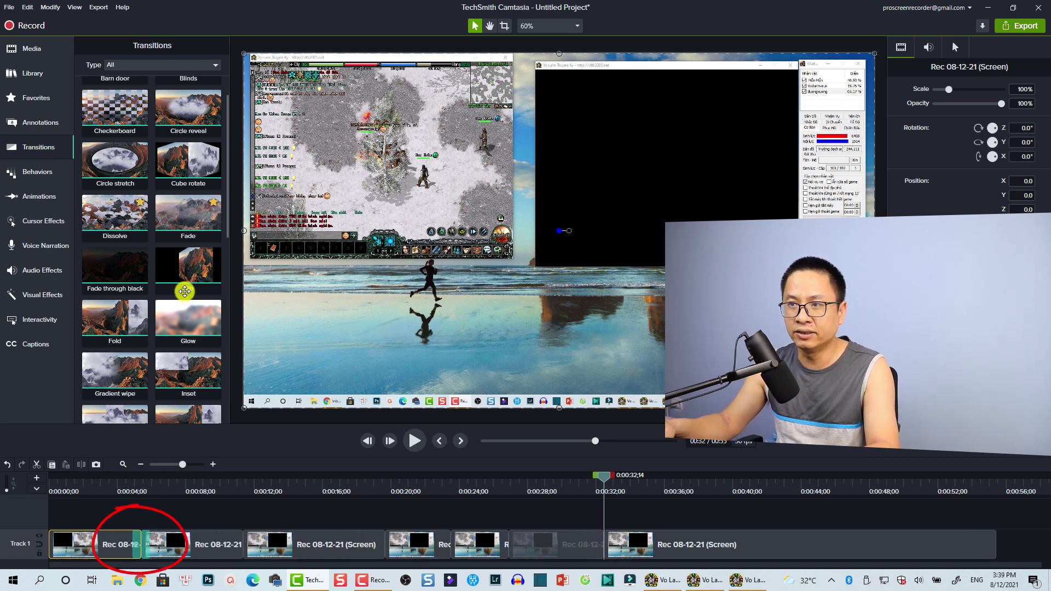
drag(184, 267, 59, 544)
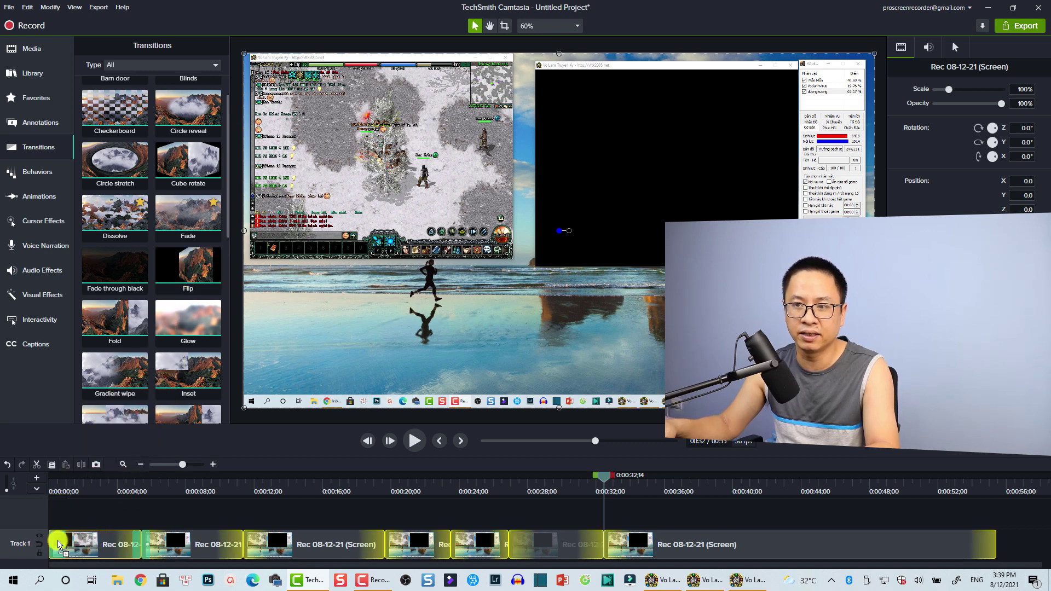
drag(60, 544, 59, 544)
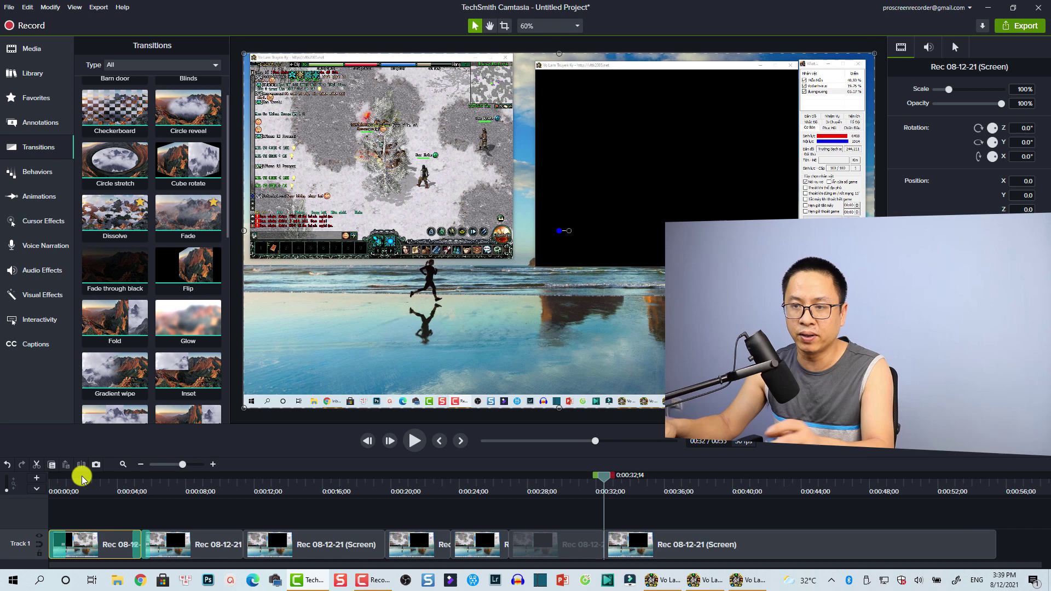
click(60, 482)
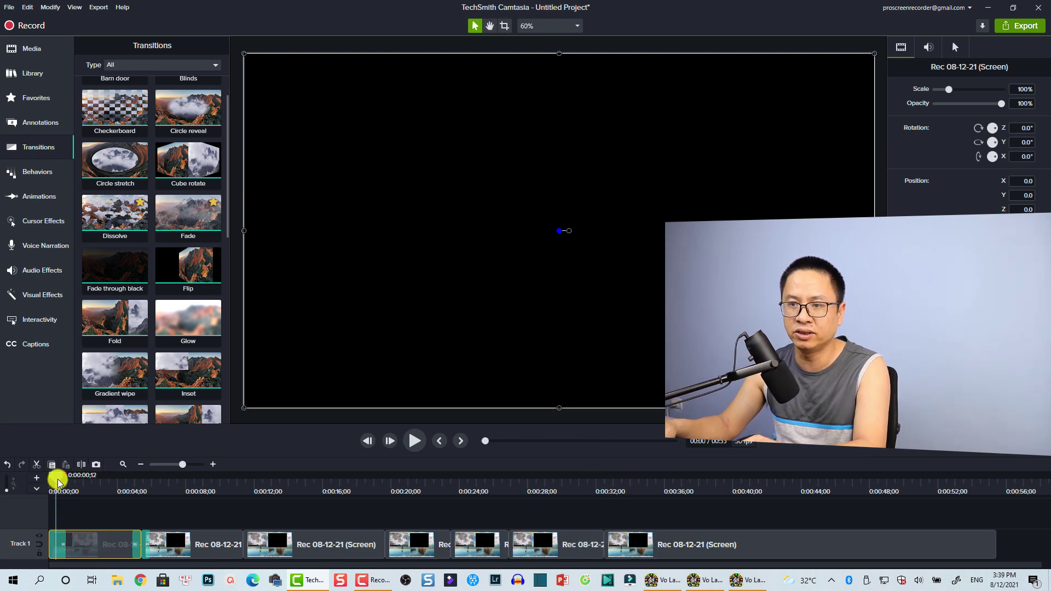
drag(60, 482, 51, 483)
key(space)
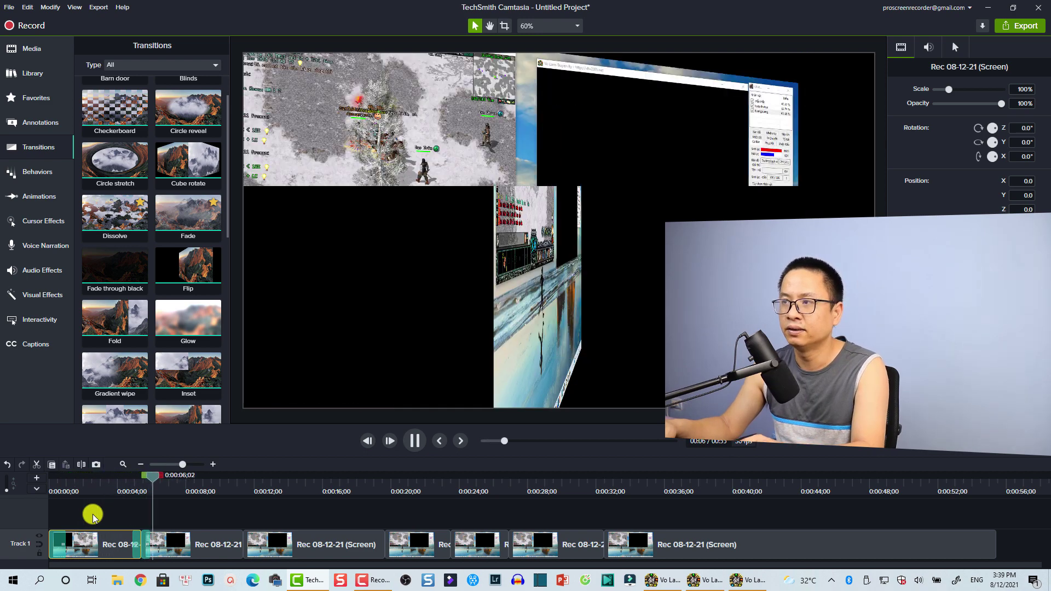
key(space)
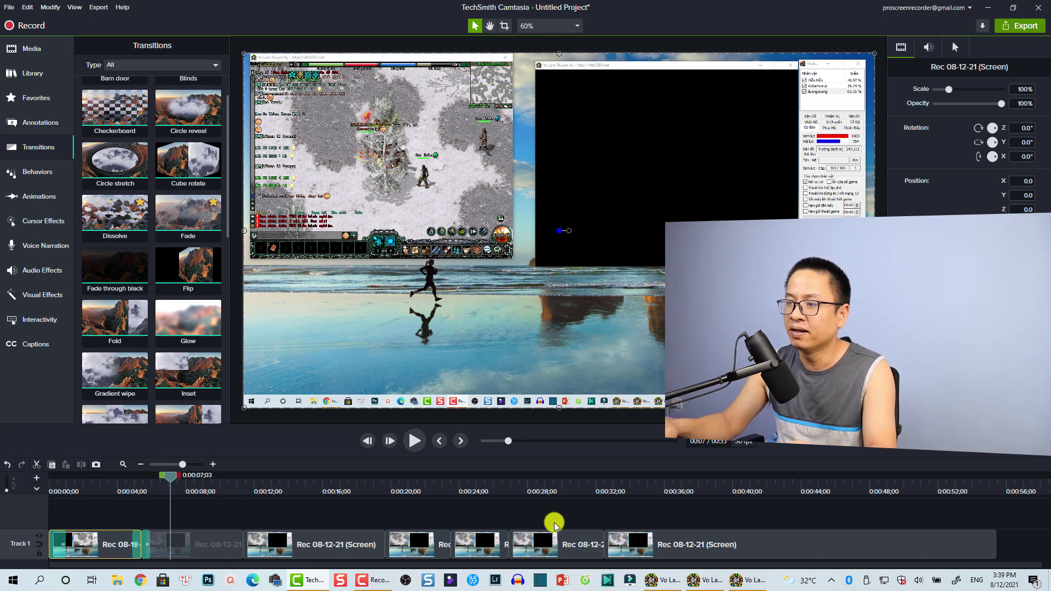
Apply Fold to every edge of the selected Track 1 clips and preview from about 0:18
drag(681, 513, 101, 548)
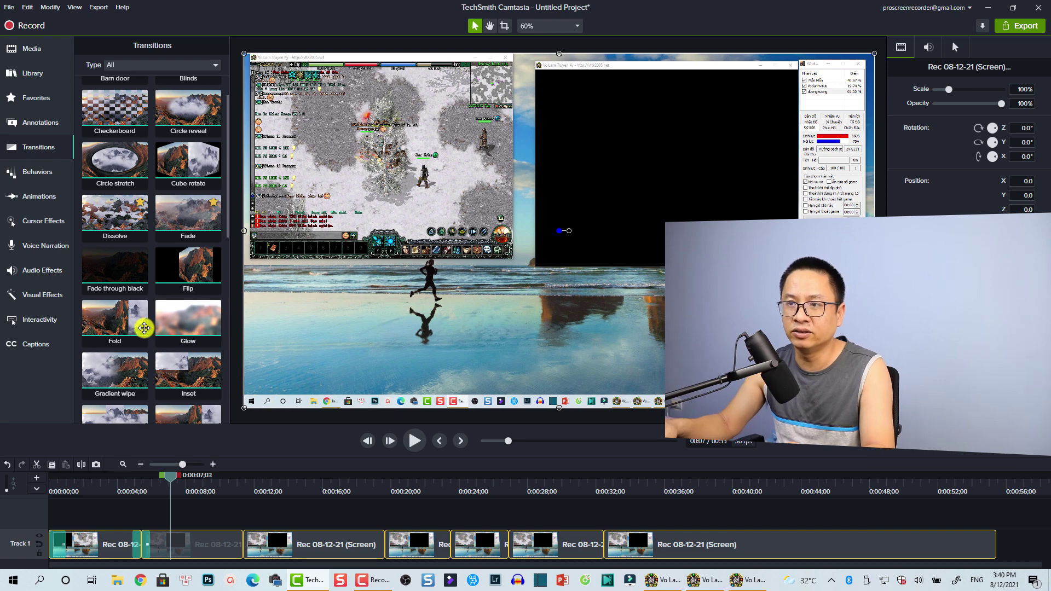
drag(118, 320, 247, 545)
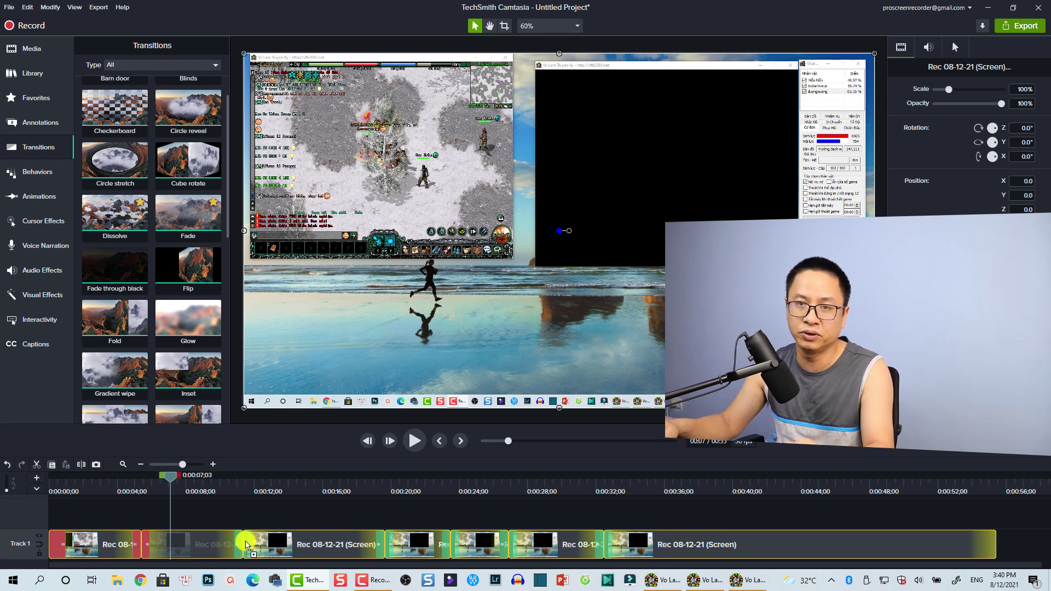
drag(247, 545, 247, 544)
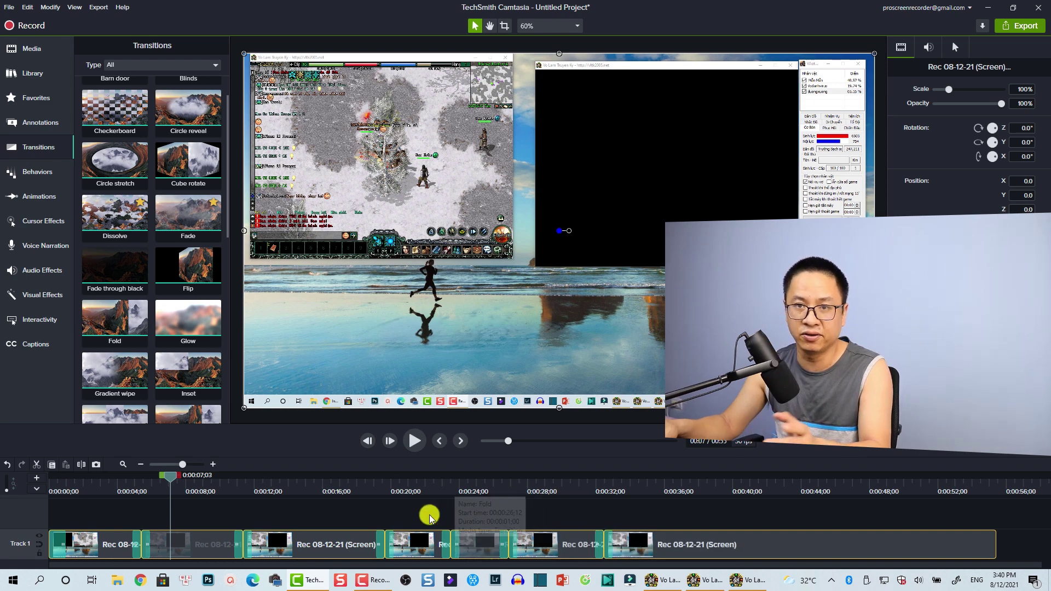
click(366, 484)
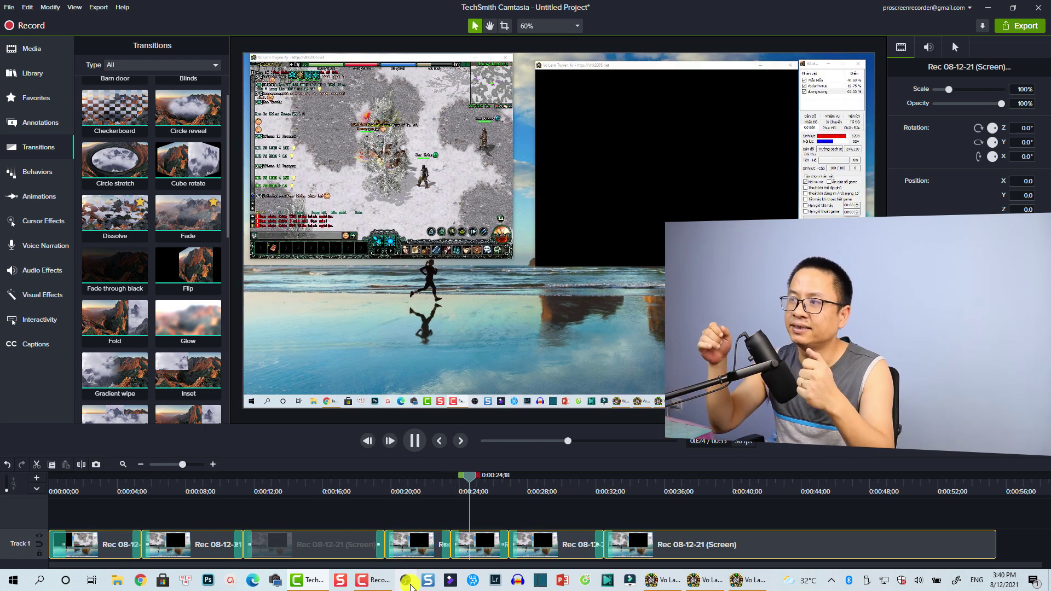
key(space)
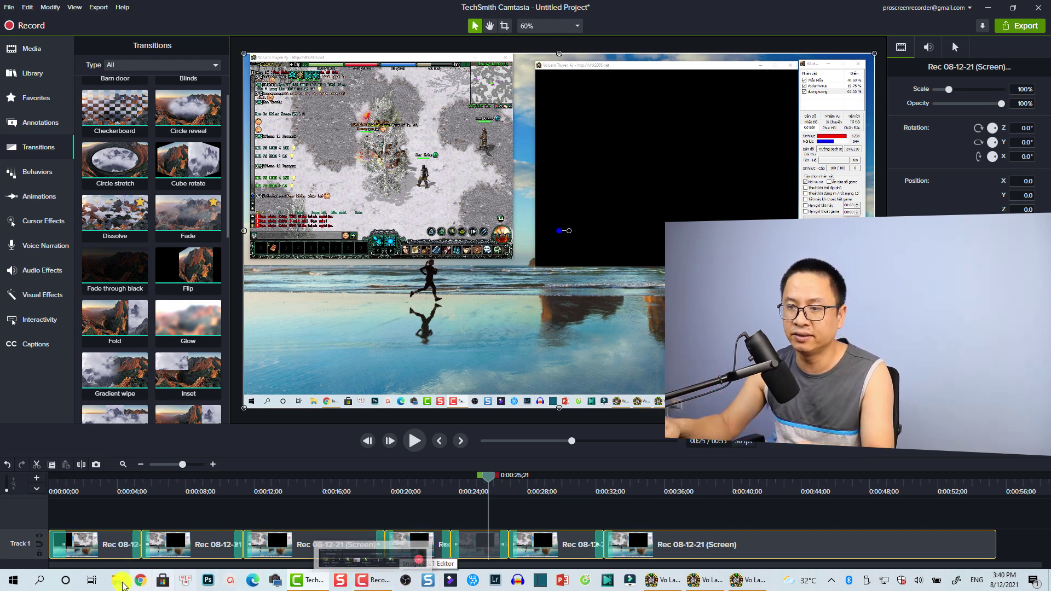
drag(138, 545, 146, 545)
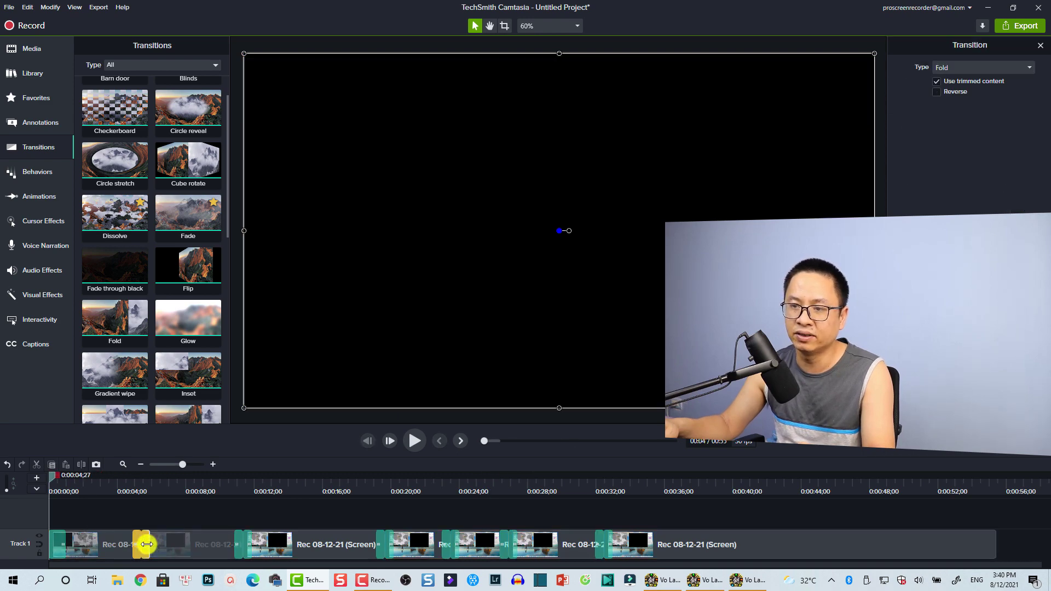
click(147, 545)
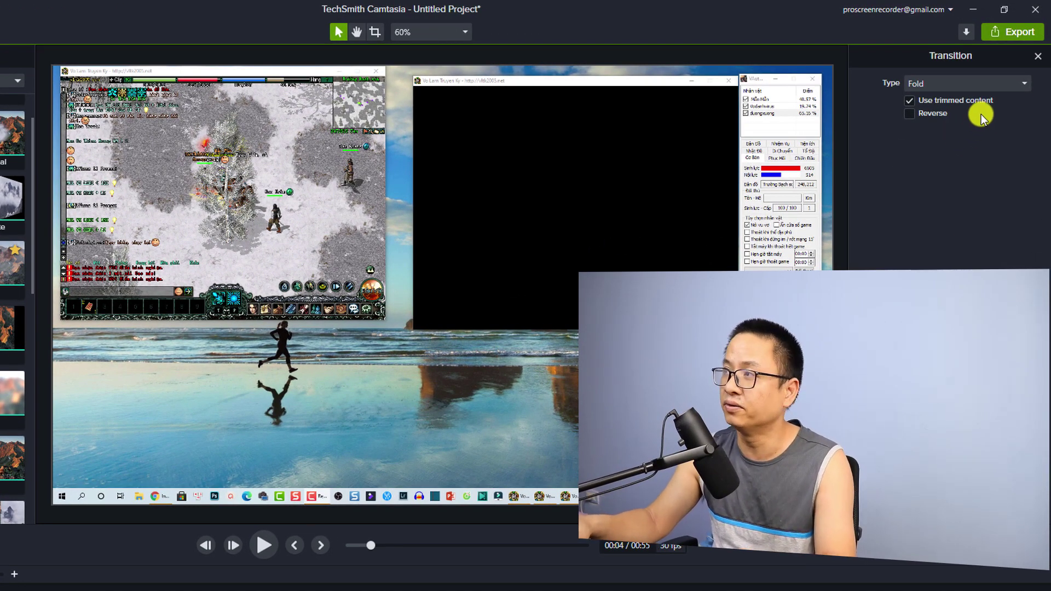
click(953, 86)
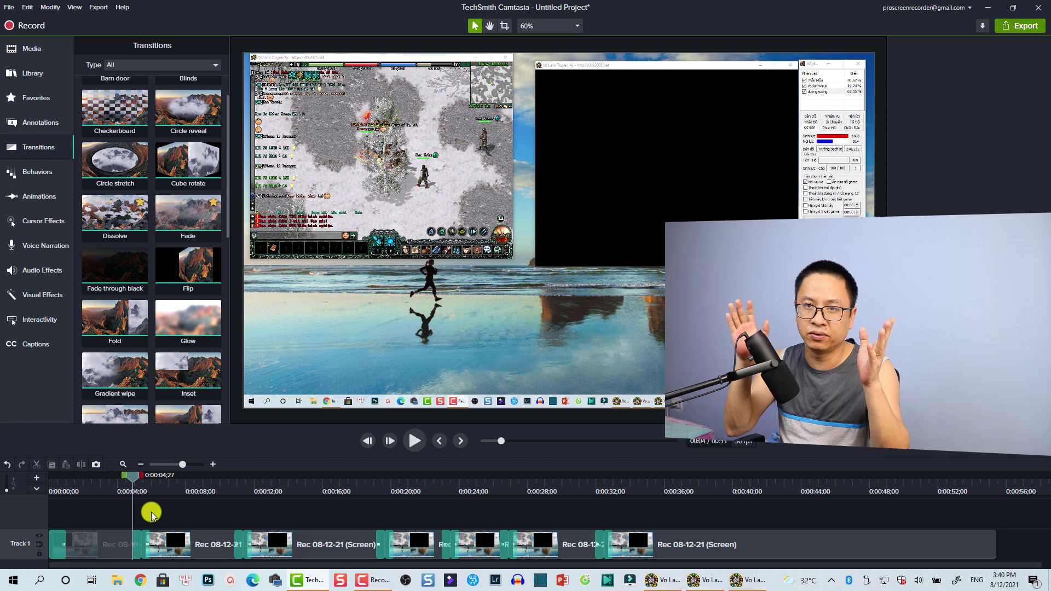
Stretch the Fold transition at the first cut to a 02:10 duration
click(150, 544)
click(137, 545)
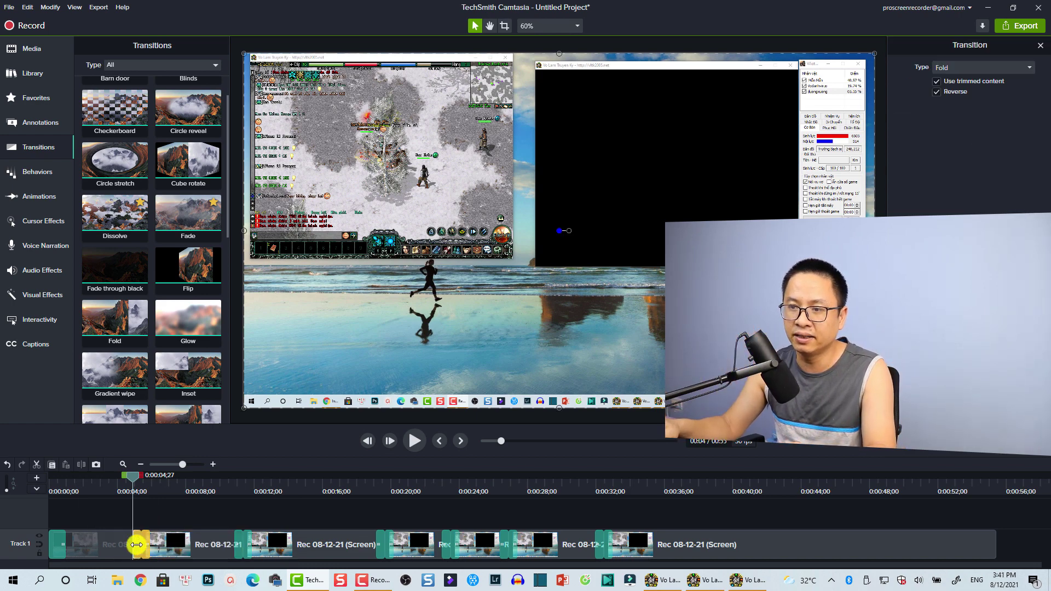
drag(141, 546, 150, 547)
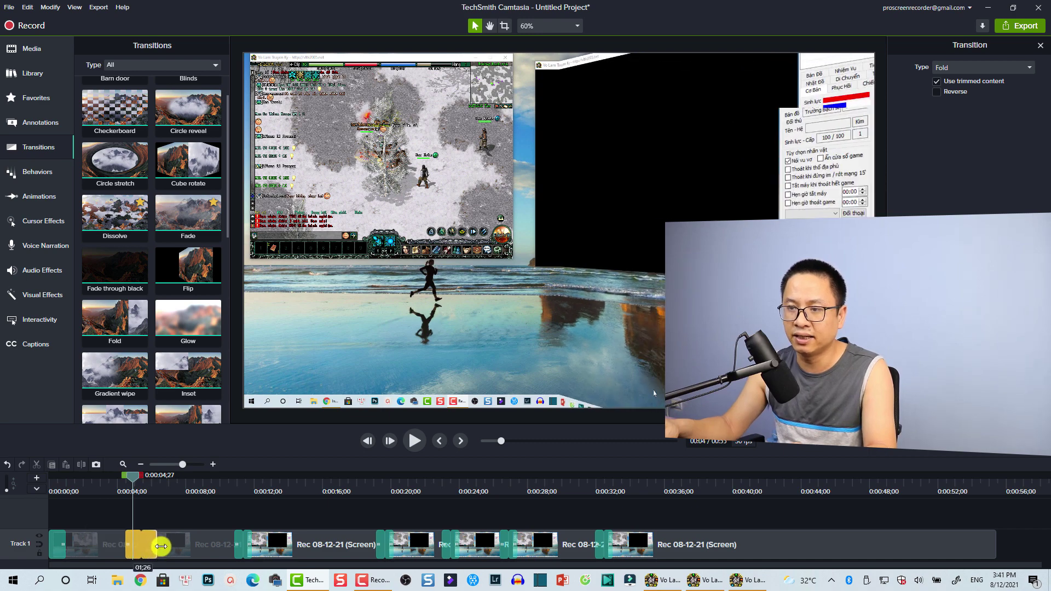
mouse_move(150, 547)
mouse_down()
mouse_move(163, 546)
mouse_move(154, 546)
mouse_up()
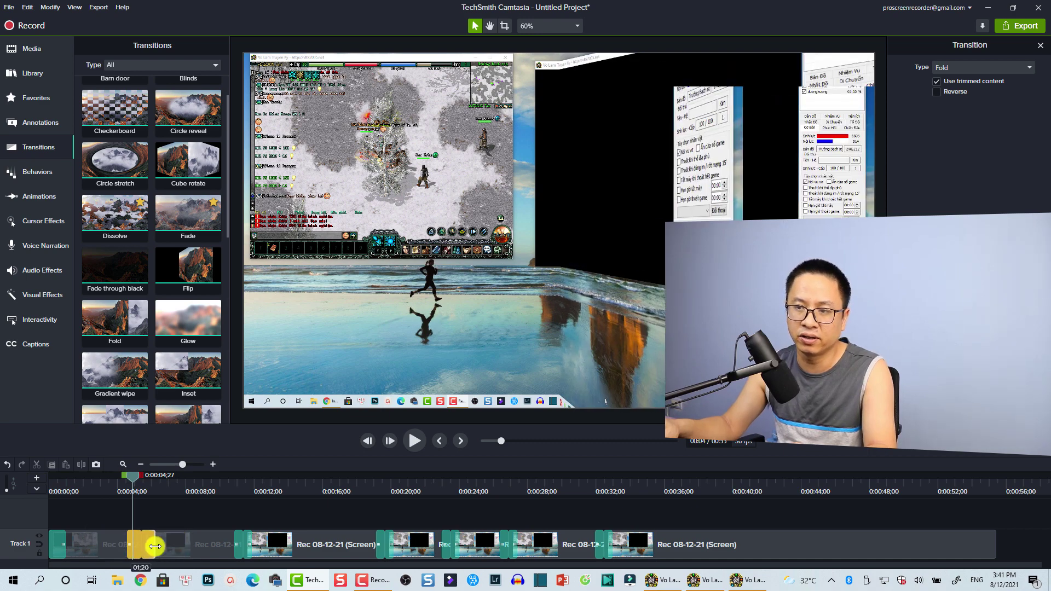